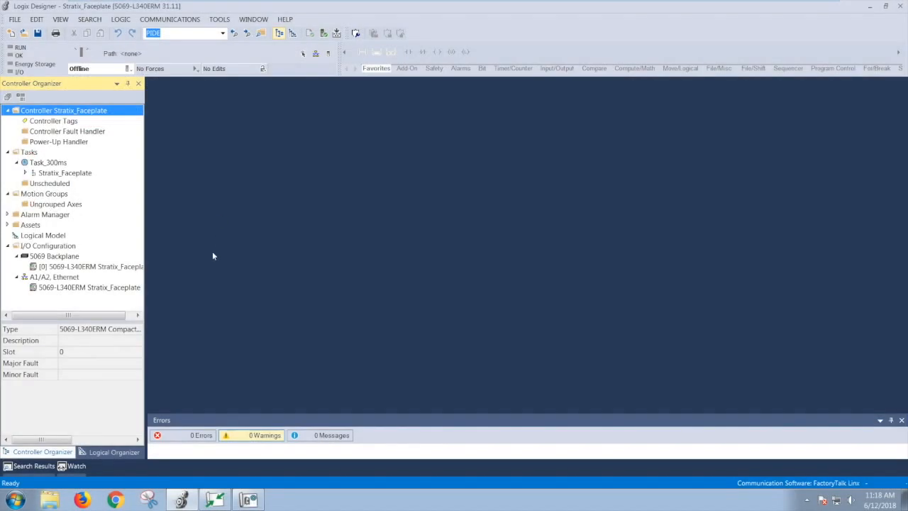
Launch the Library Designer plug-in from the Controller node after expanding the Stratix_Faceplate program
left_click(26, 173)
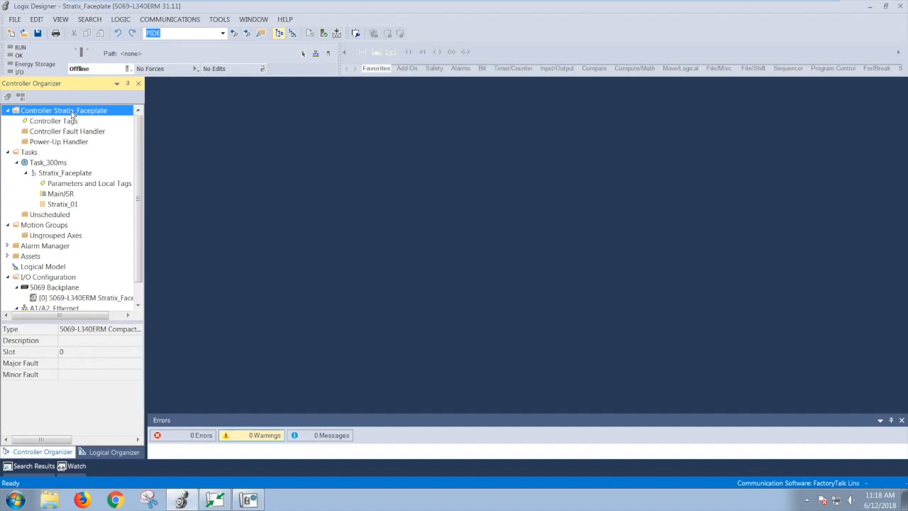
right_click(73, 112)
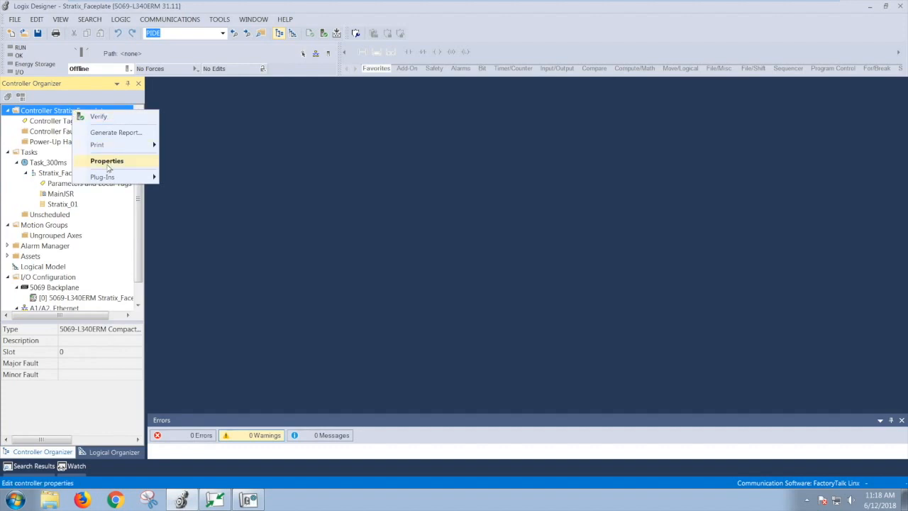
mouse_move(103, 177)
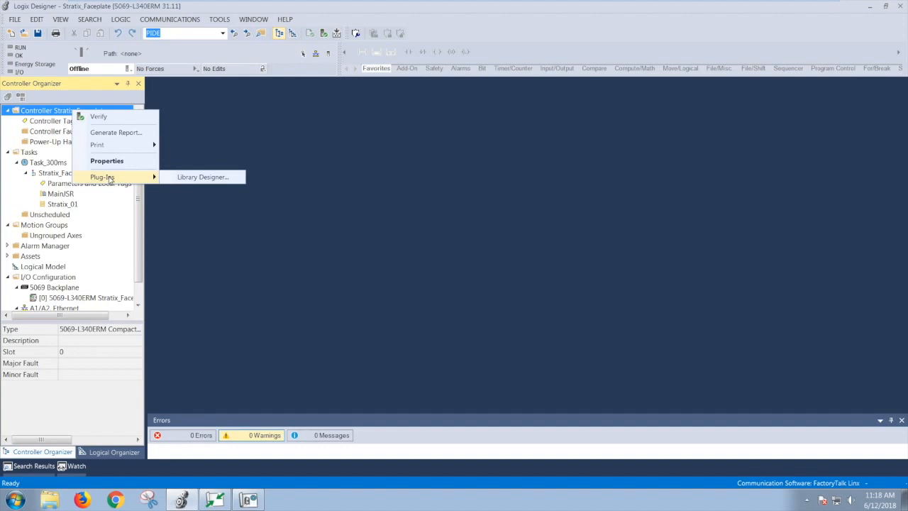
left_click(190, 179)
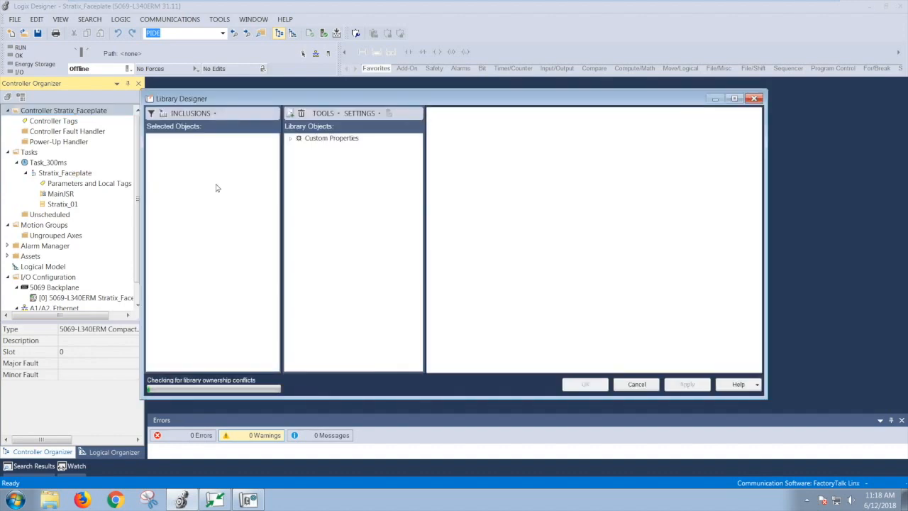
Maximize Library Designer and select Task_300ms under Tasks as the library content
left_click(735, 99)
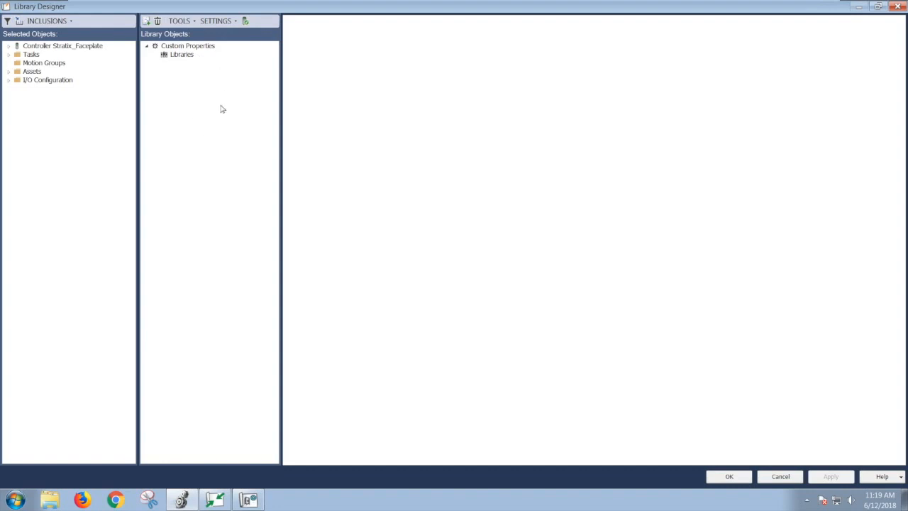
left_click(8, 54)
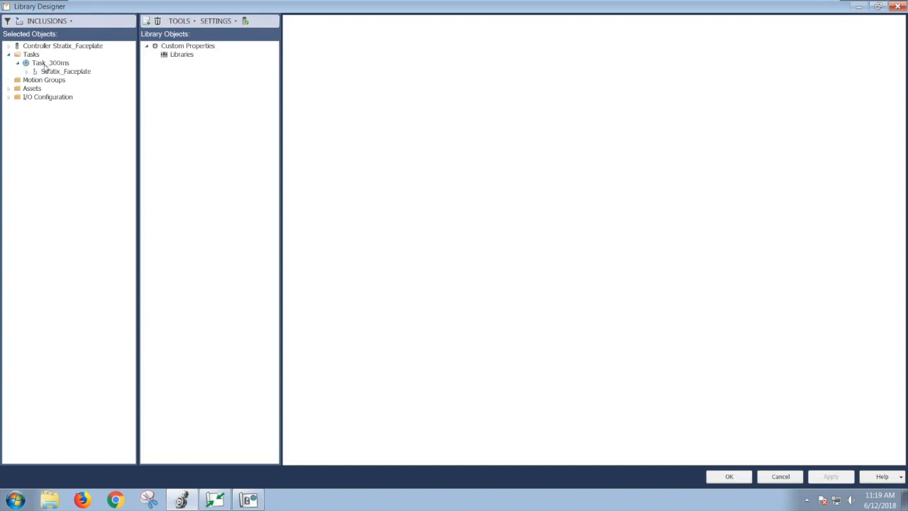
left_click(18, 63)
left_click(51, 63)
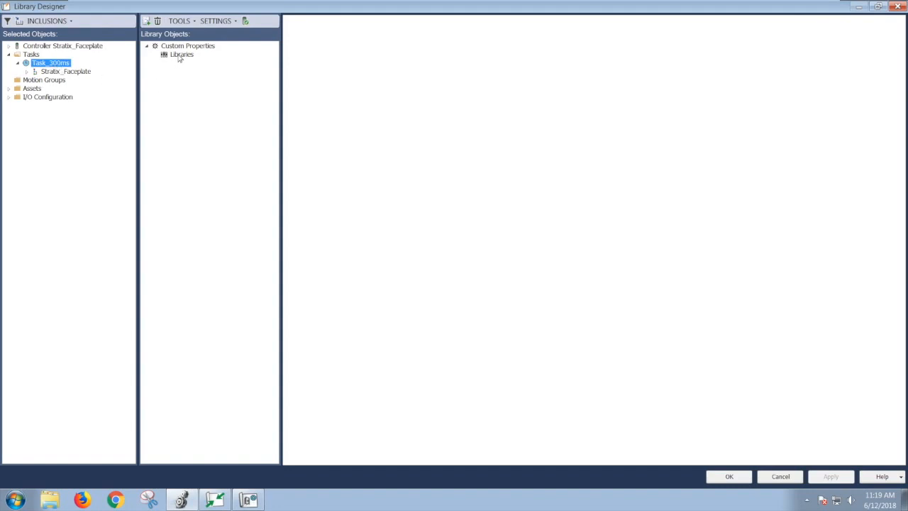
Create library Stratix_demo from Task_300ms with solution mydemo and category Other
double_click(181, 55)
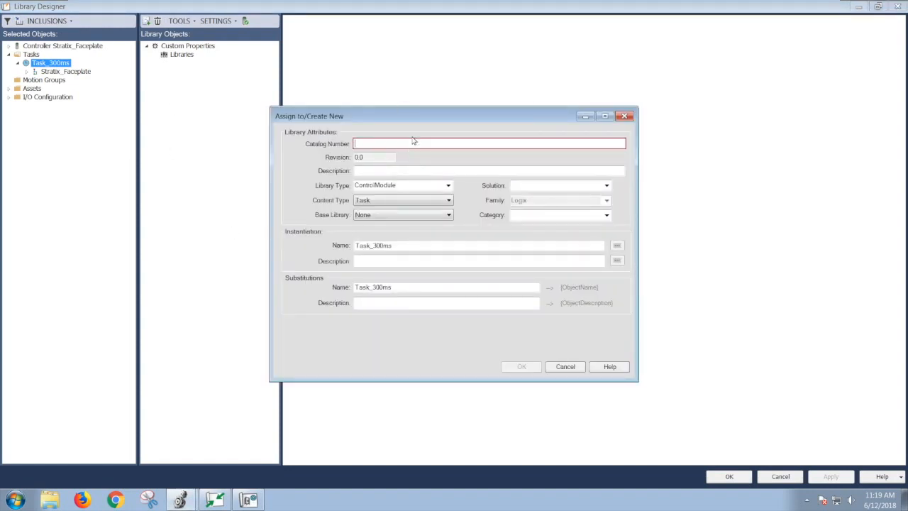
type("Stratix")
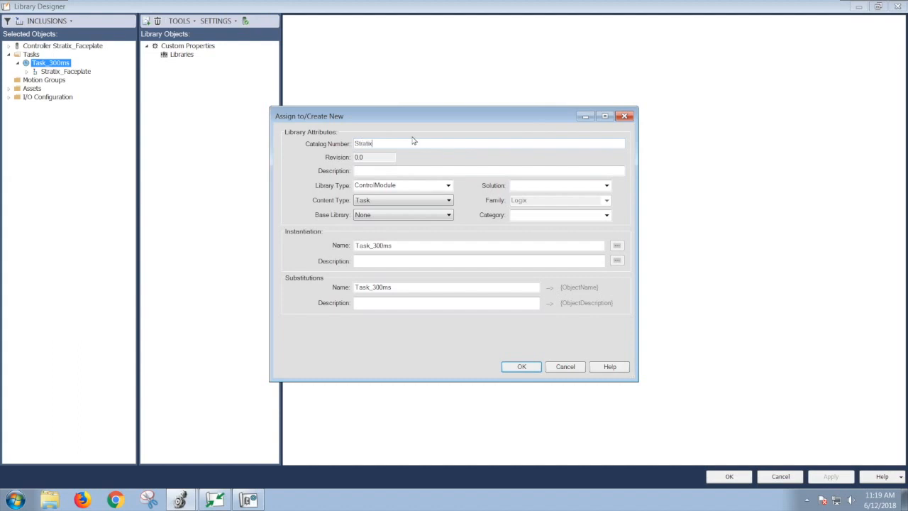
type("_demo")
left_click(549, 186)
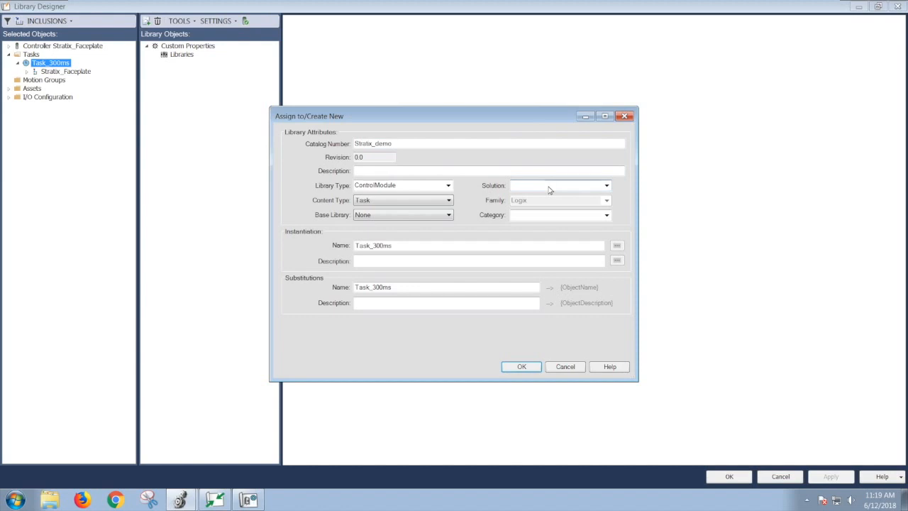
type("mydemo")
left_click(606, 215)
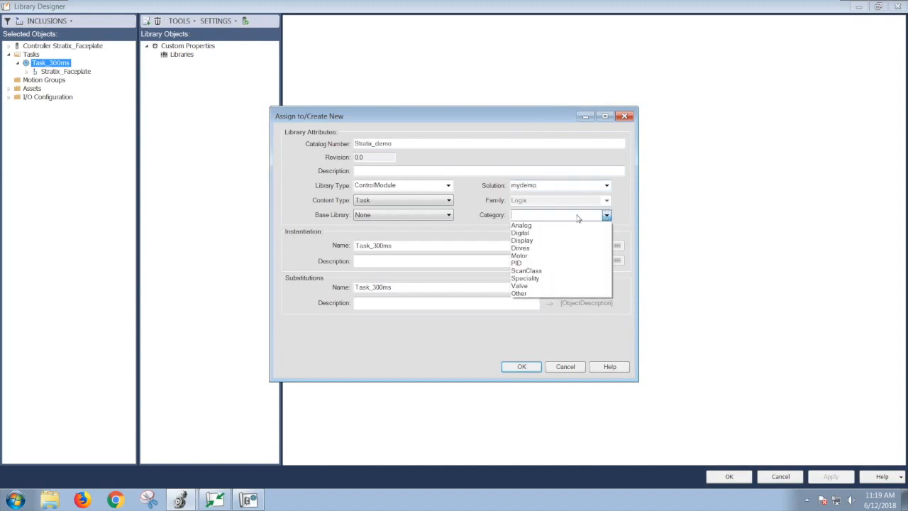
left_click(526, 294)
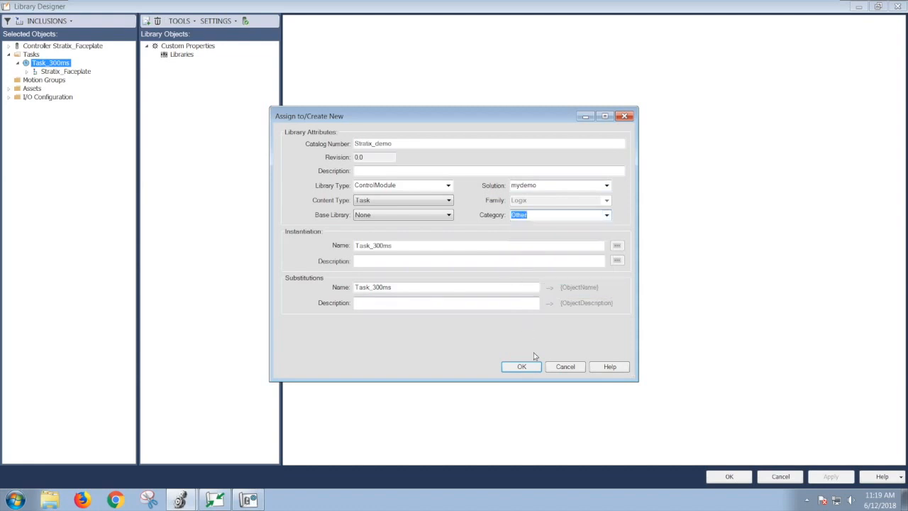
left_click(522, 366)
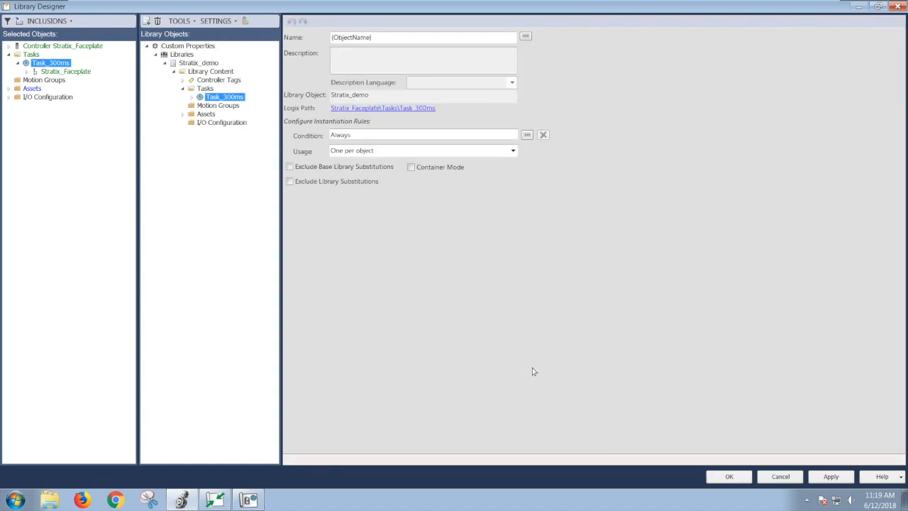
Review Stratix_demo's settings, its empty Linked Libraries and Parameters lists
left_click(199, 63)
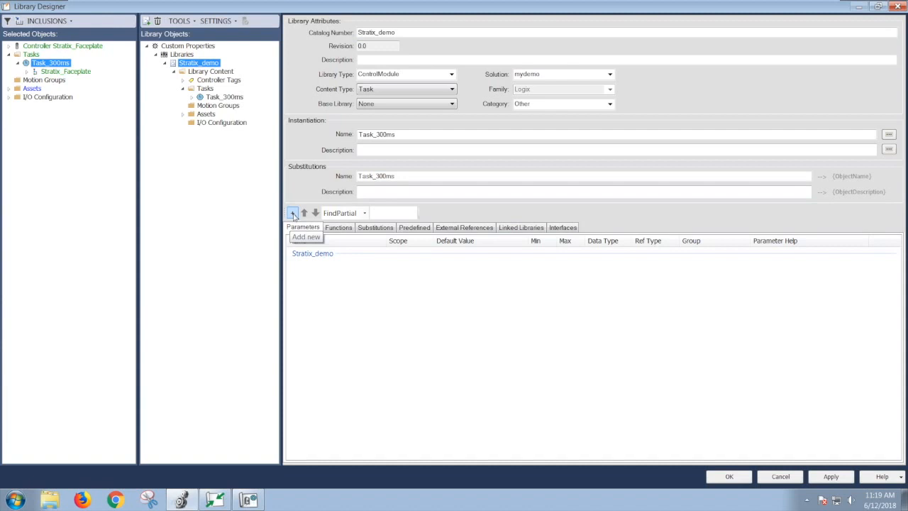
left_click(521, 227)
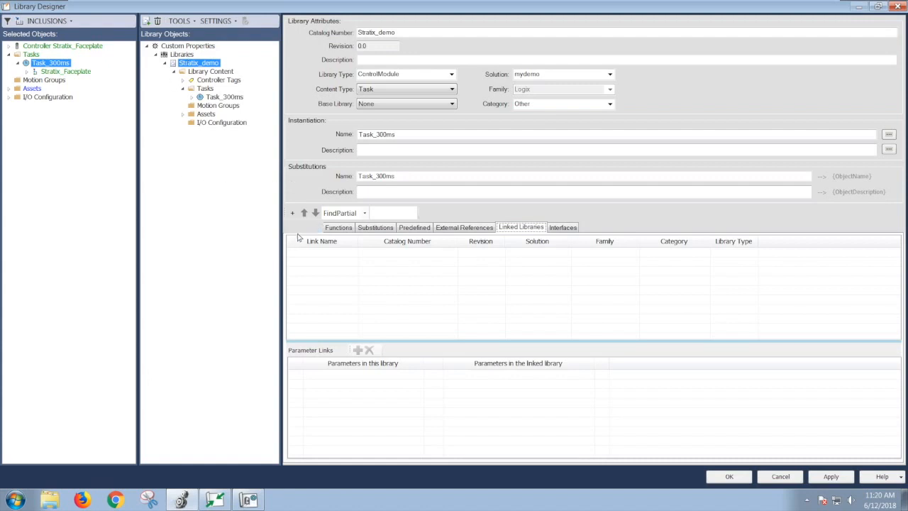
left_click(303, 227)
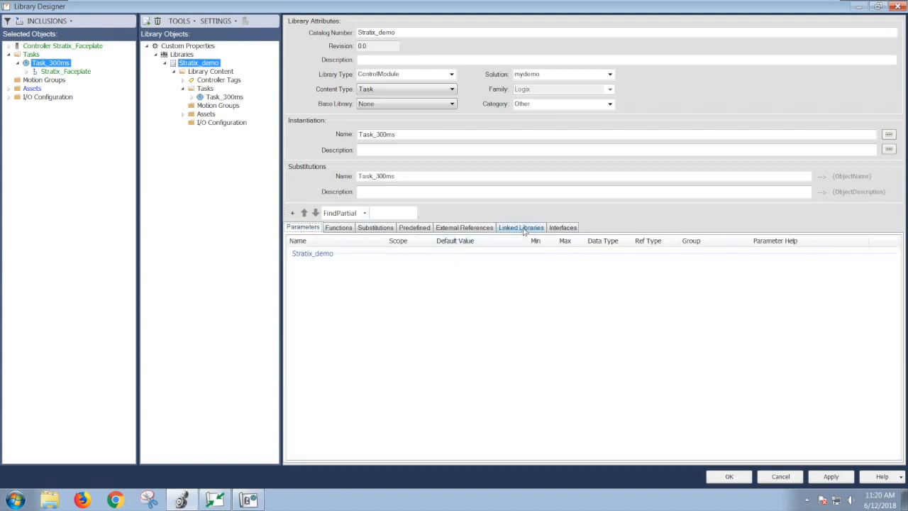
left_click(182, 55)
Attempt to publish Stratix_demo, then apply the pending library changes after the warning
right_click(183, 57)
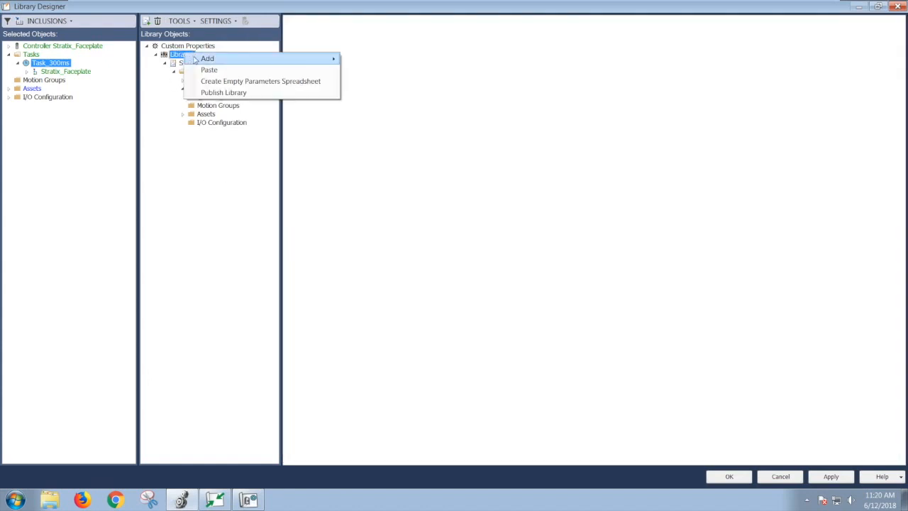
left_click(253, 95)
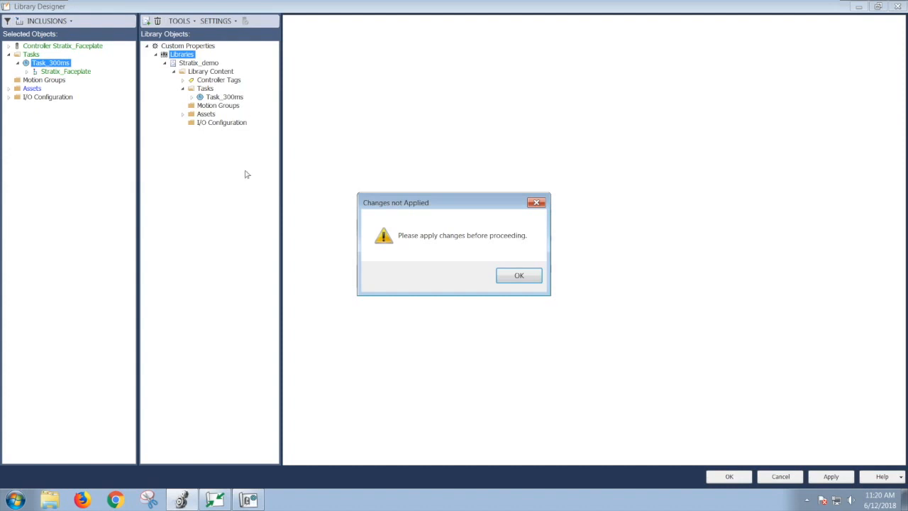
left_click(520, 276)
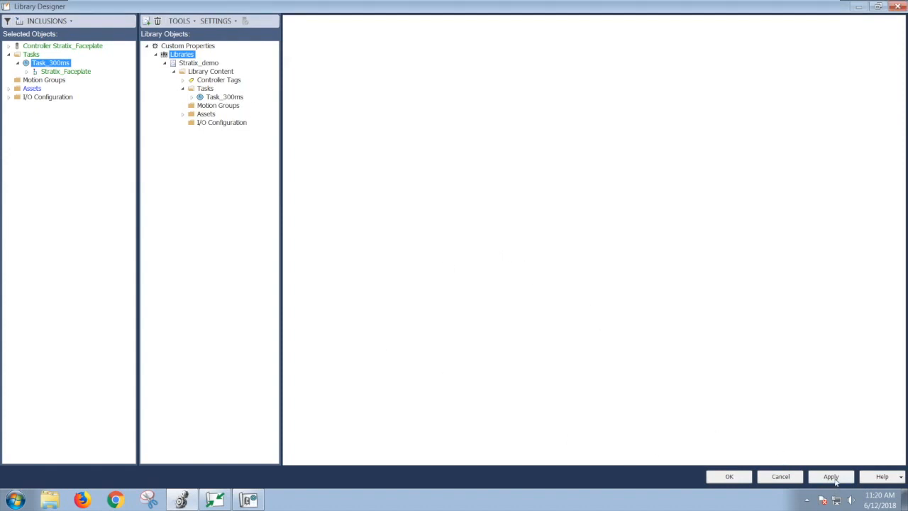
left_click(832, 476)
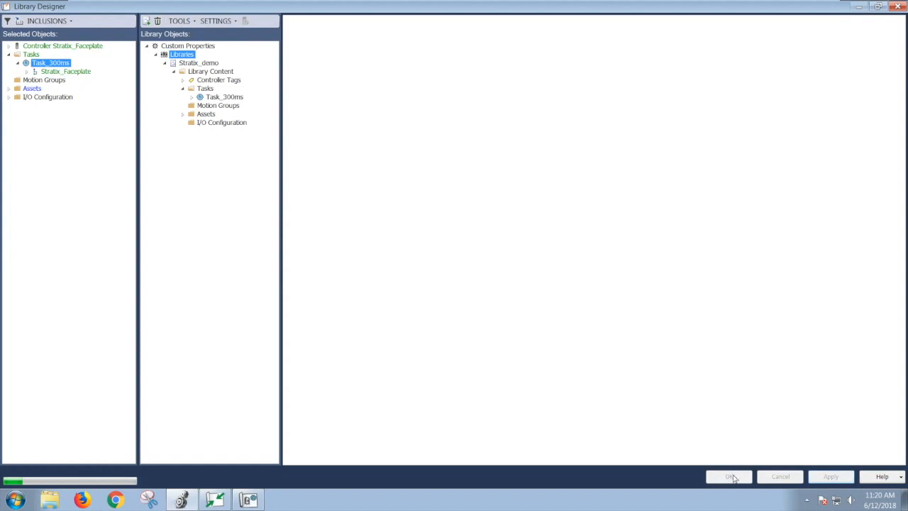
Publish Stratix_demo to the LOM repository with description mydemo and acknowledge the Library Published message
right_click(181, 55)
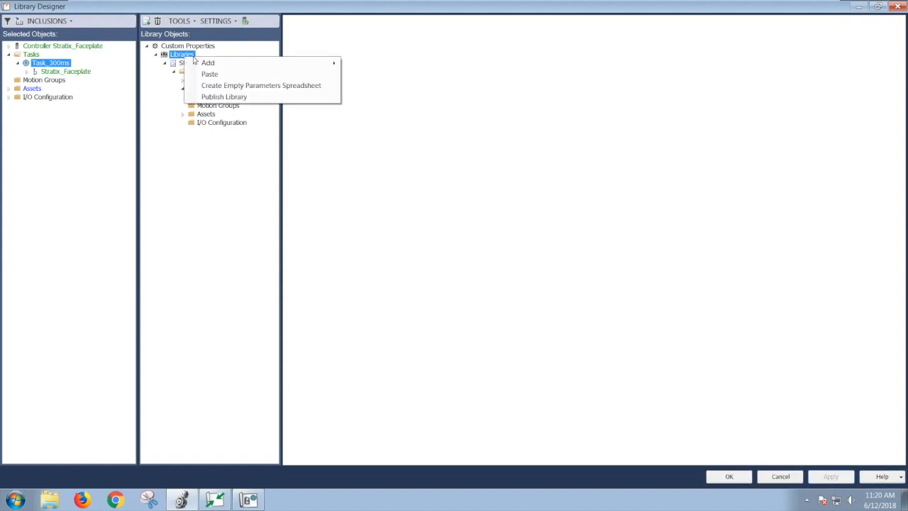
left_click(210, 97)
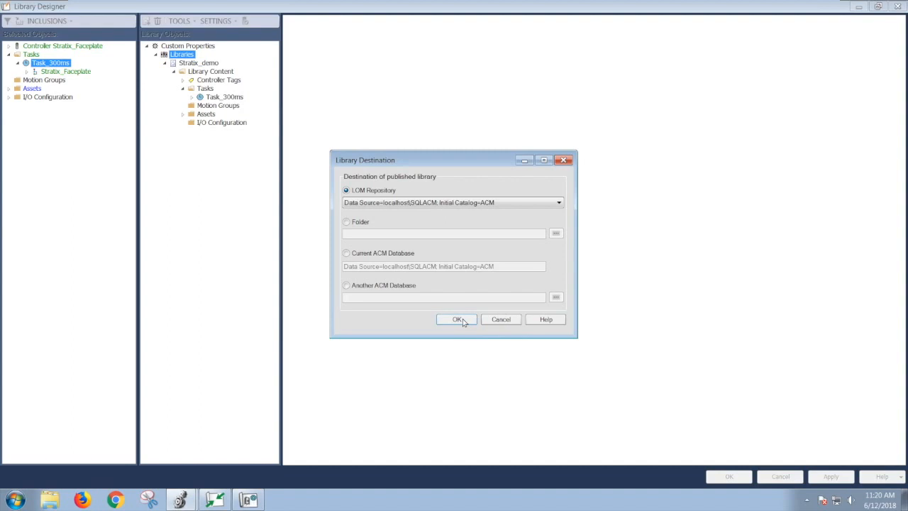
left_click(460, 319)
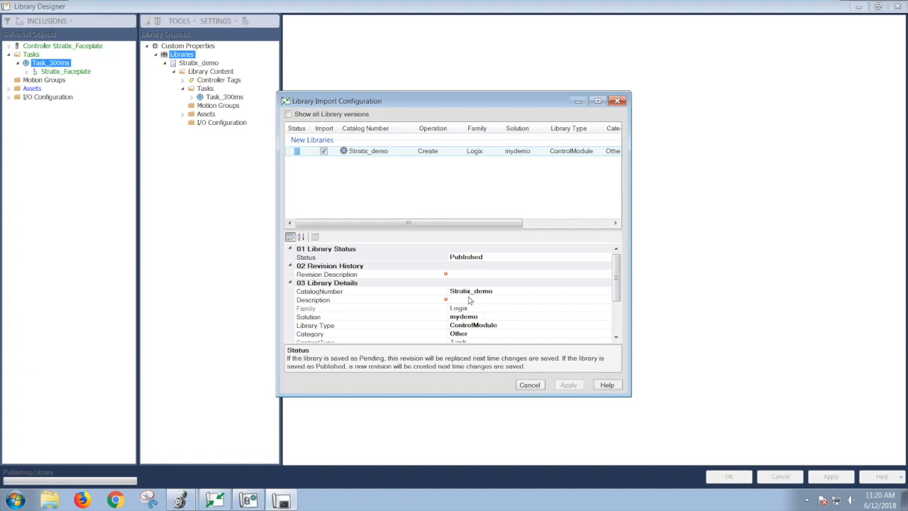
left_click(468, 274)
type("mydemo")
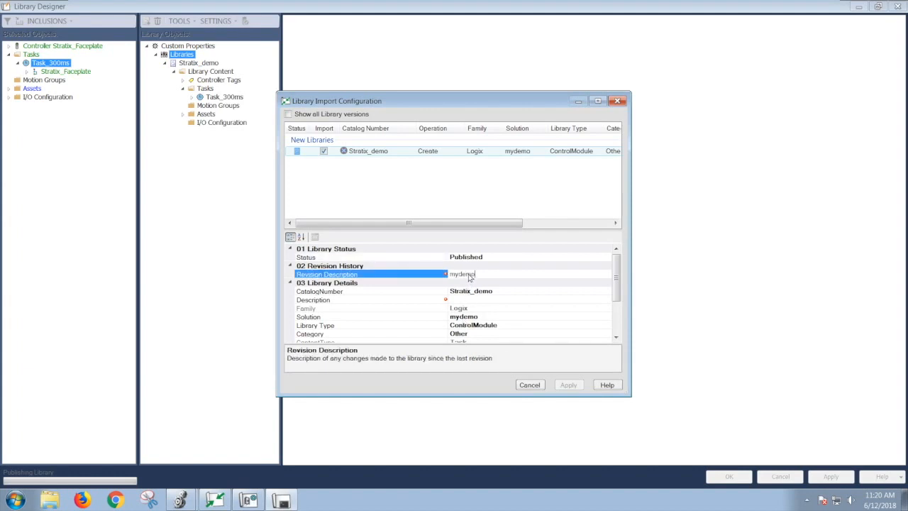
left_click(469, 299)
type("mydemo")
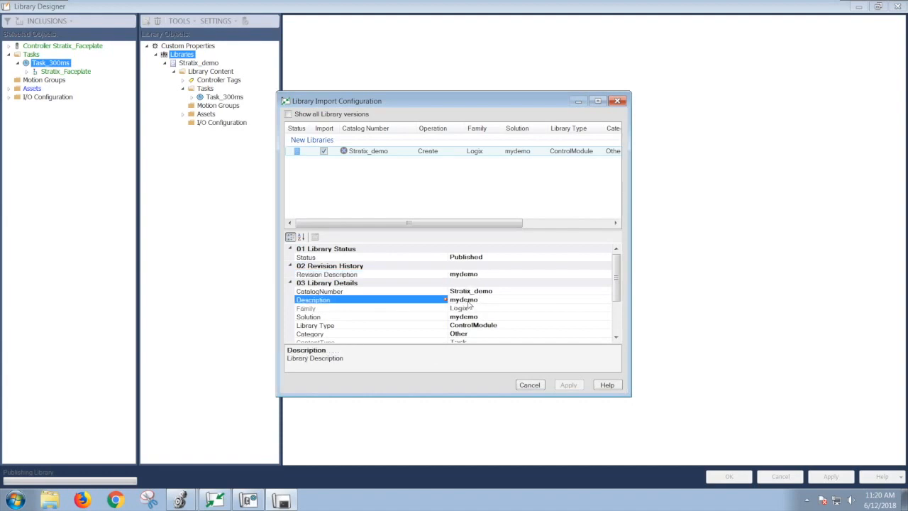
left_click(529, 327)
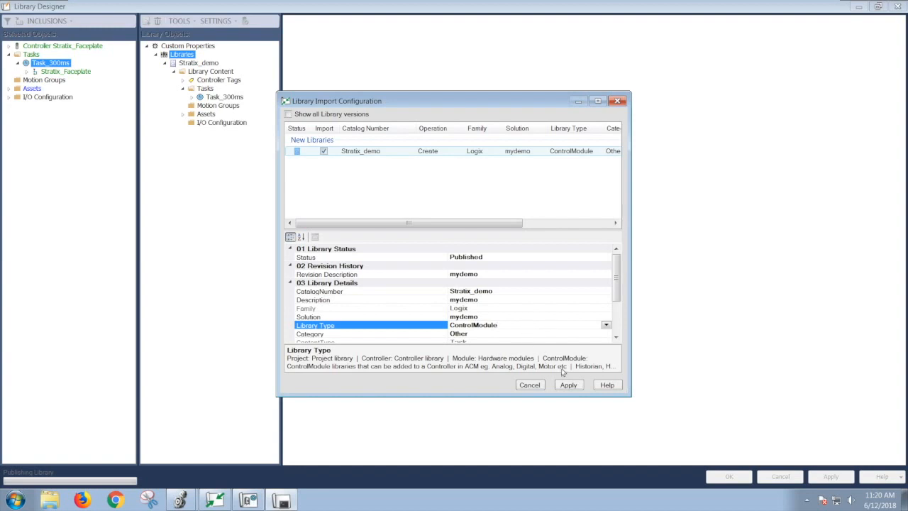
left_click(569, 385)
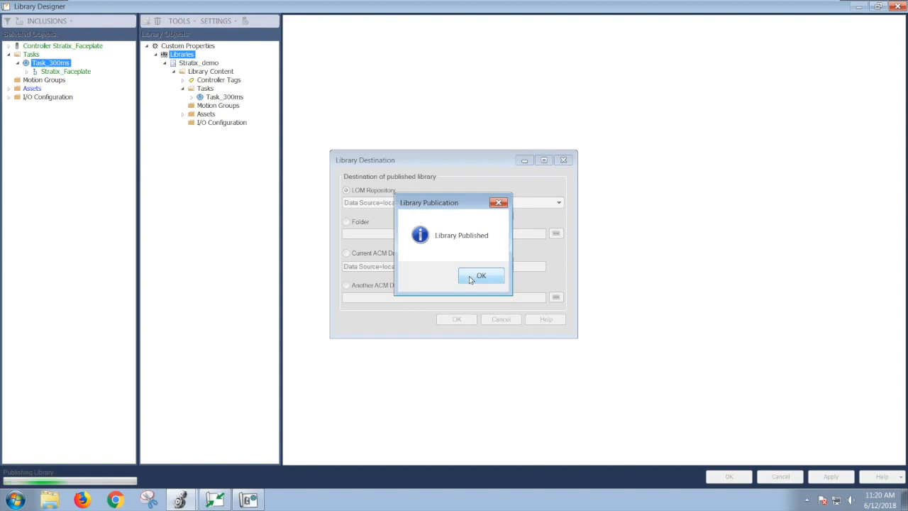
left_click(481, 276)
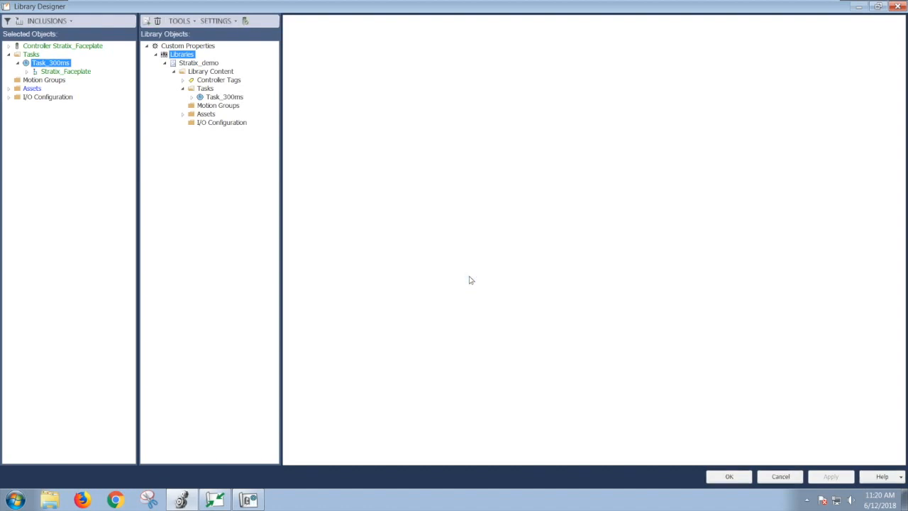
mouse_move(214, 500)
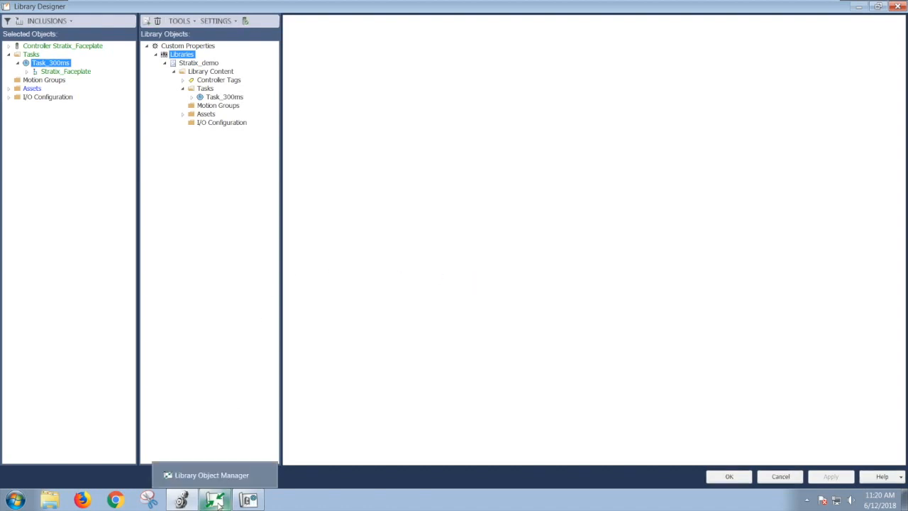
Refresh the ACM repository in Library Object Manager
left_click(216, 501)
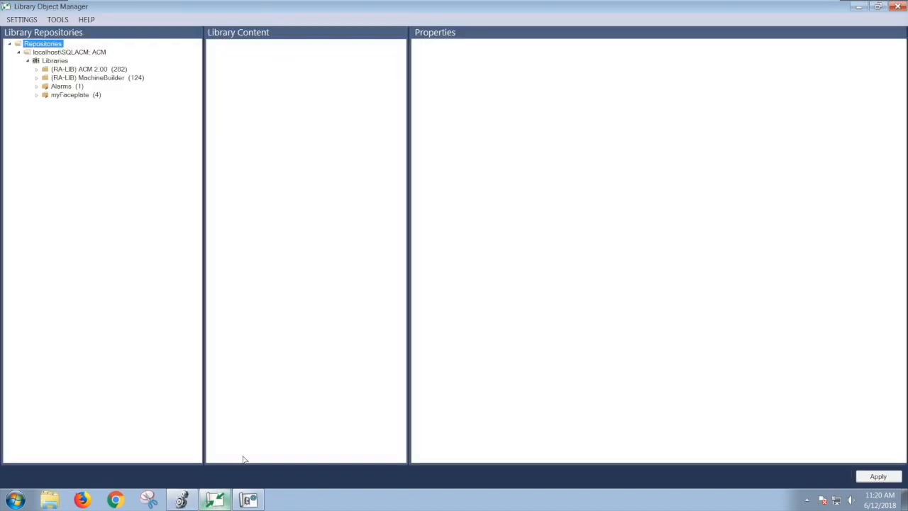
right_click(48, 62)
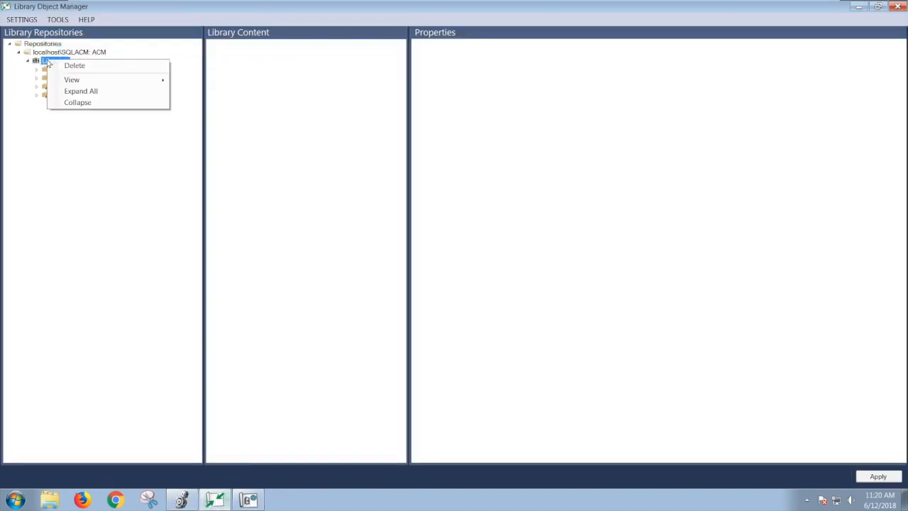
right_click(53, 52)
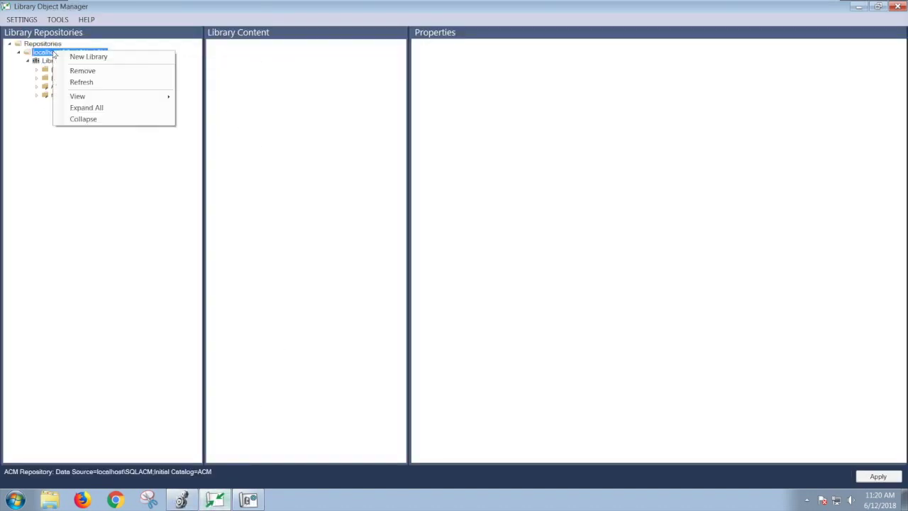
left_click(78, 84)
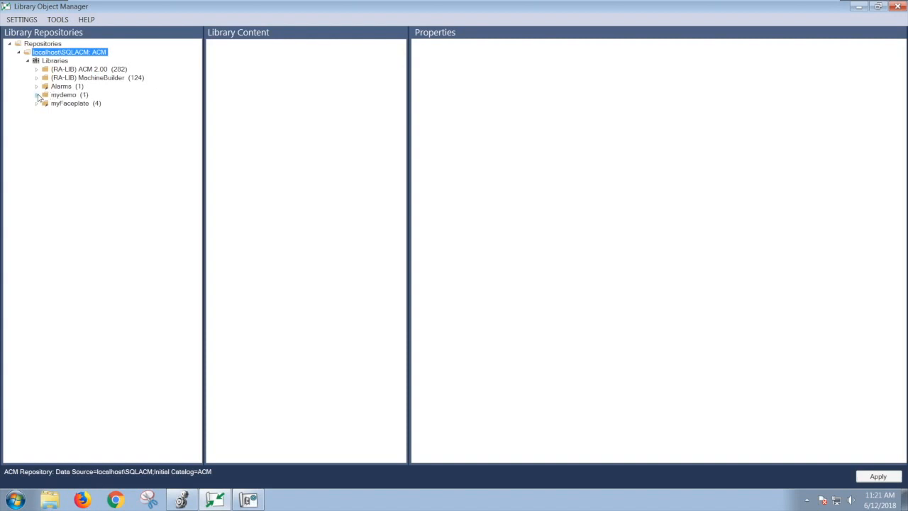
Locate Stratix_demo (1.0) under mydemo > ControlModule > Other and show its Published details
left_click(37, 95)
left_click(45, 103)
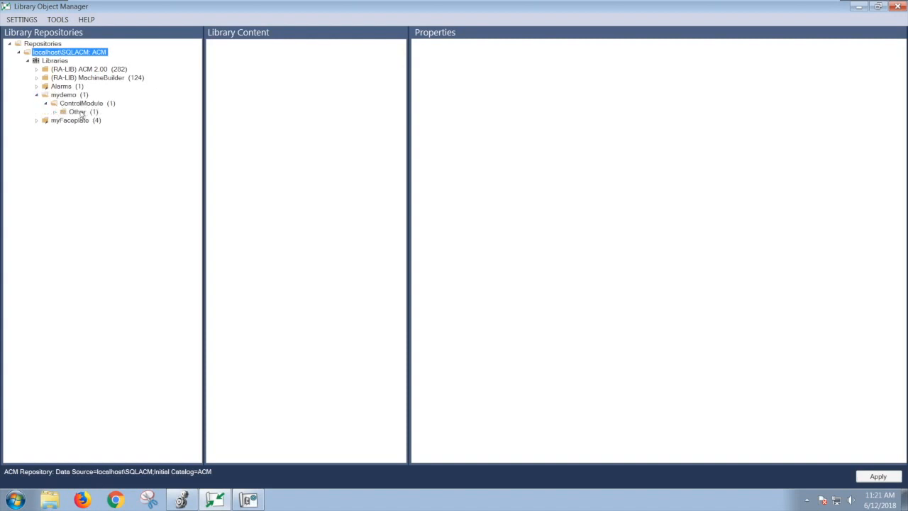
left_click(54, 112)
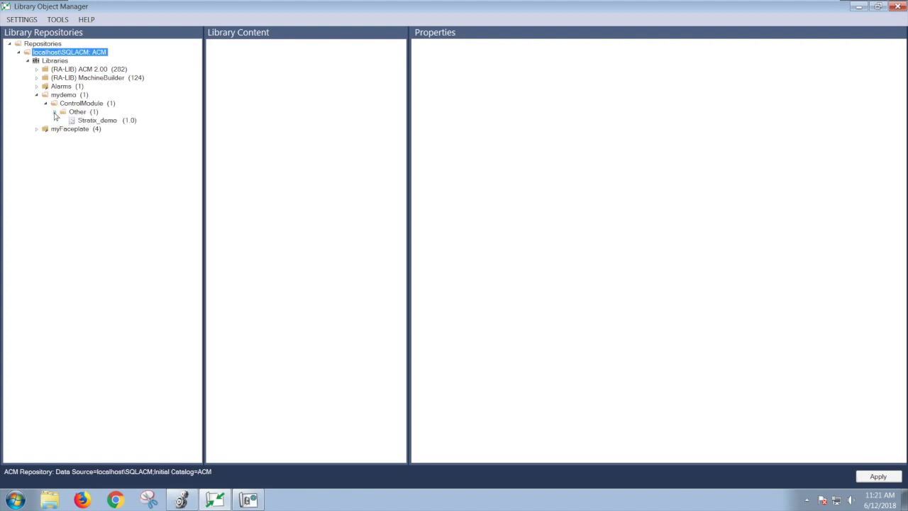
left_click(100, 121)
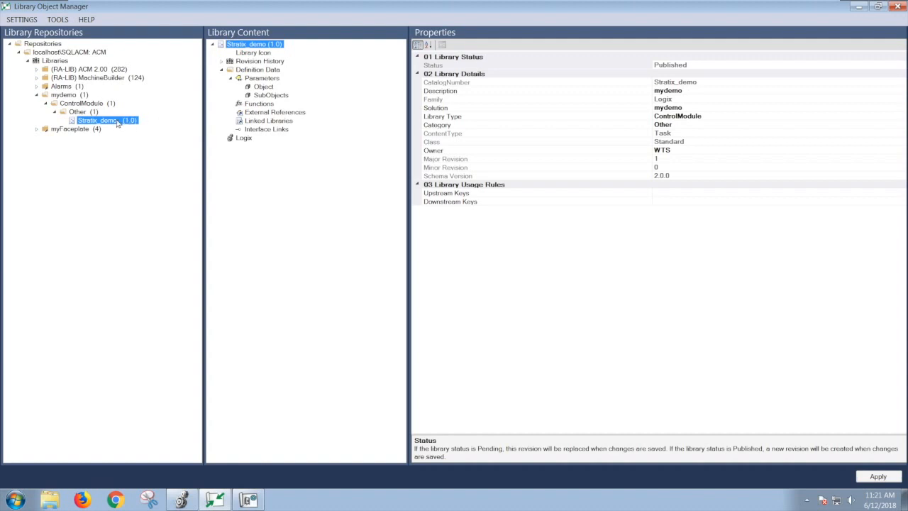
Show myController's parameters in Application Code Manager's Class View
left_click(252, 500)
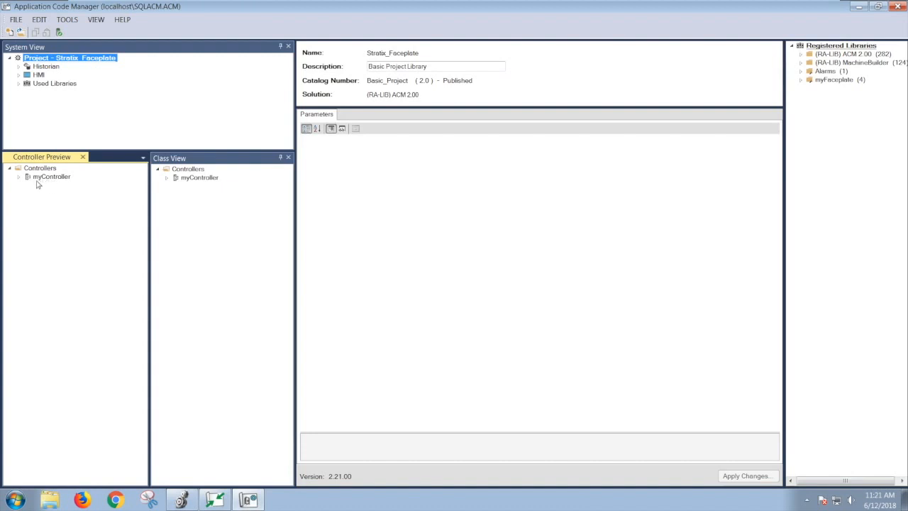
left_click(189, 179)
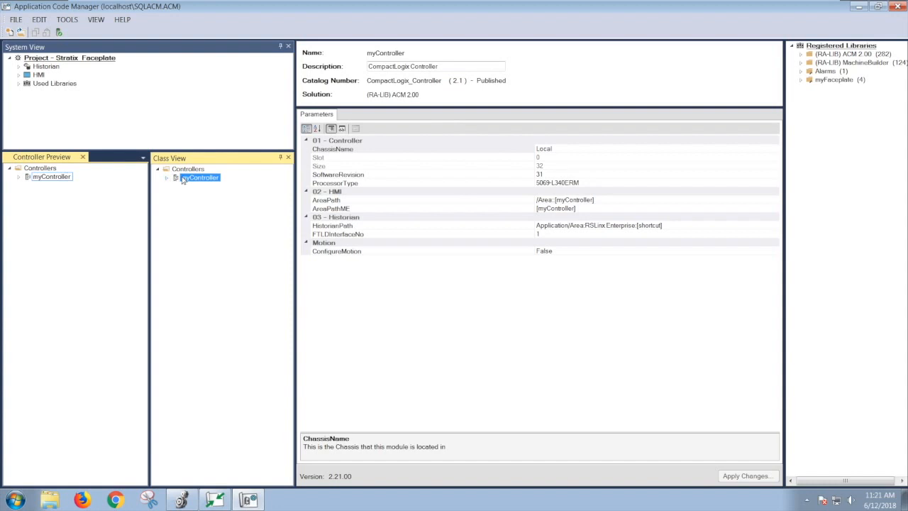
right_click(183, 180)
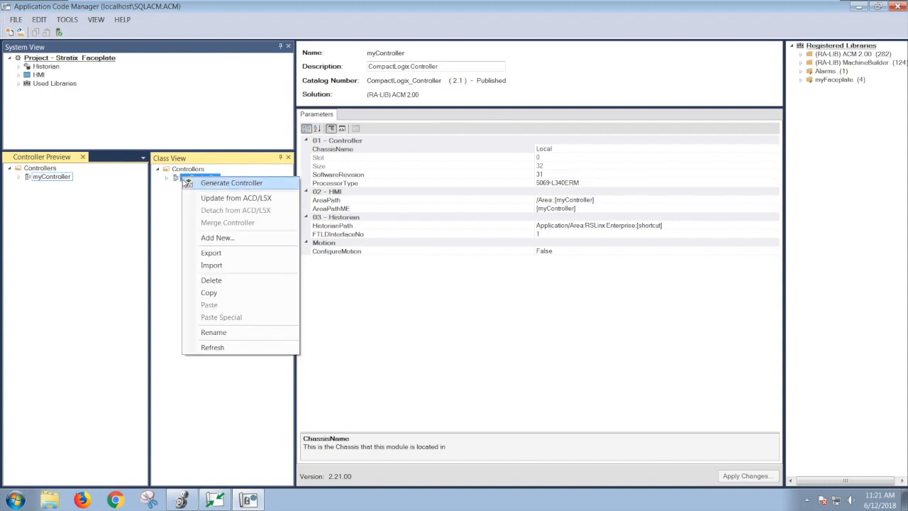
Add the mydemo Stratix_demo library object to myController and view the resulting Stratix_Faceplate program
left_click(200, 241)
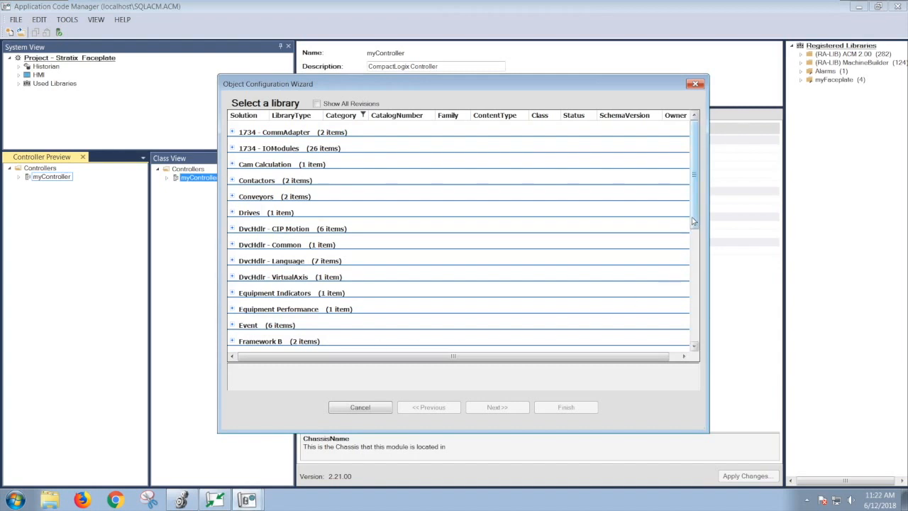
left_click_drag(694, 177, 696, 341)
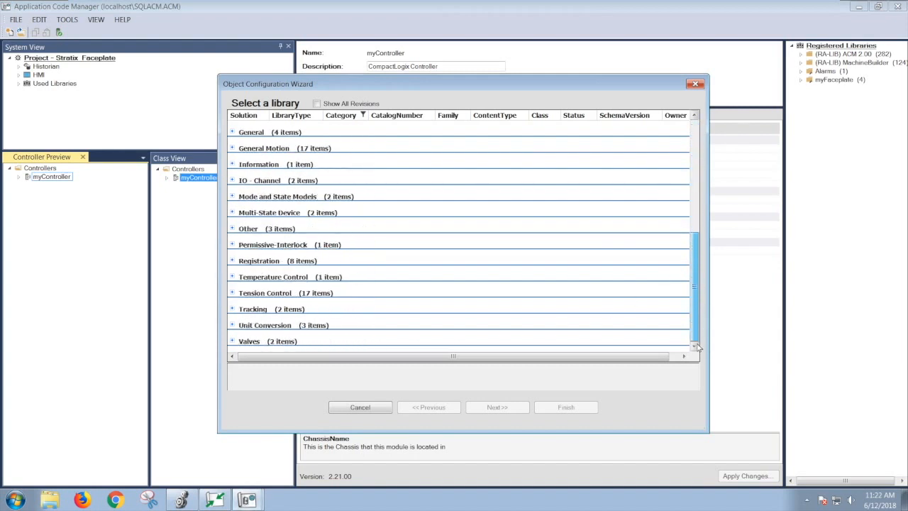
left_click(233, 229)
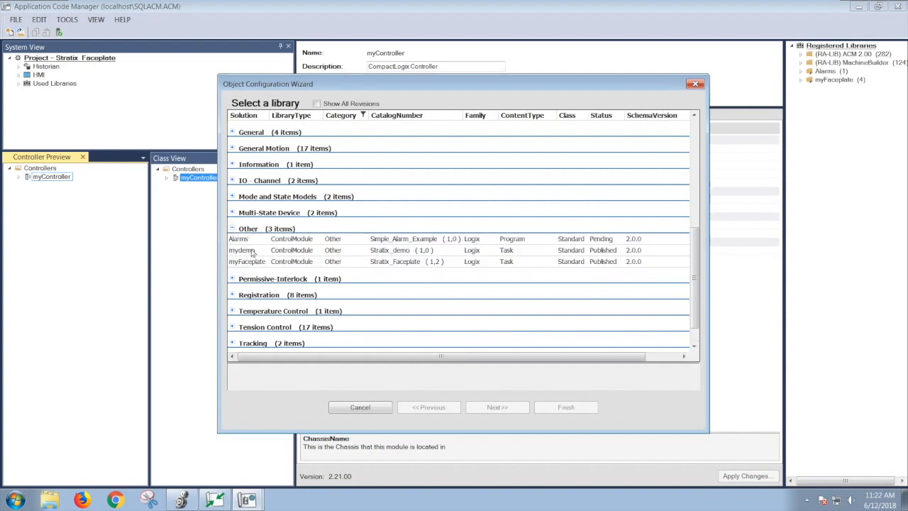
left_click(255, 252)
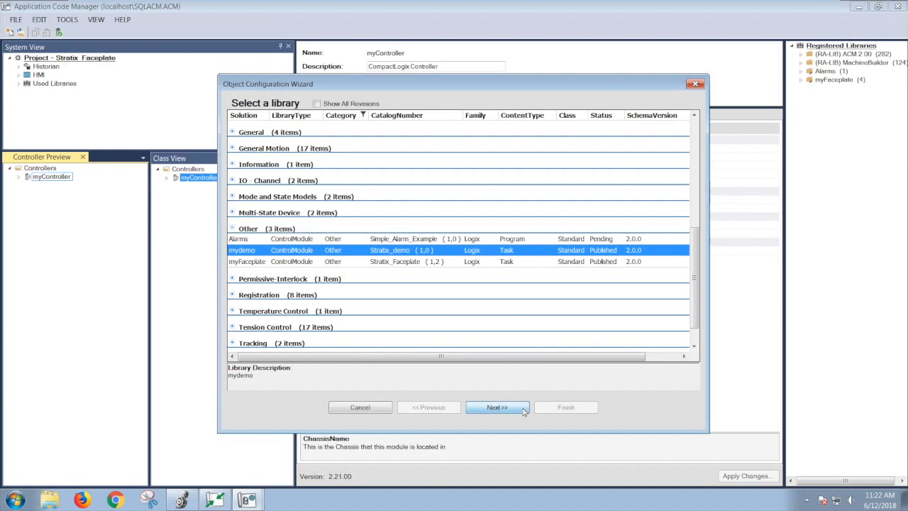
left_click(523, 411)
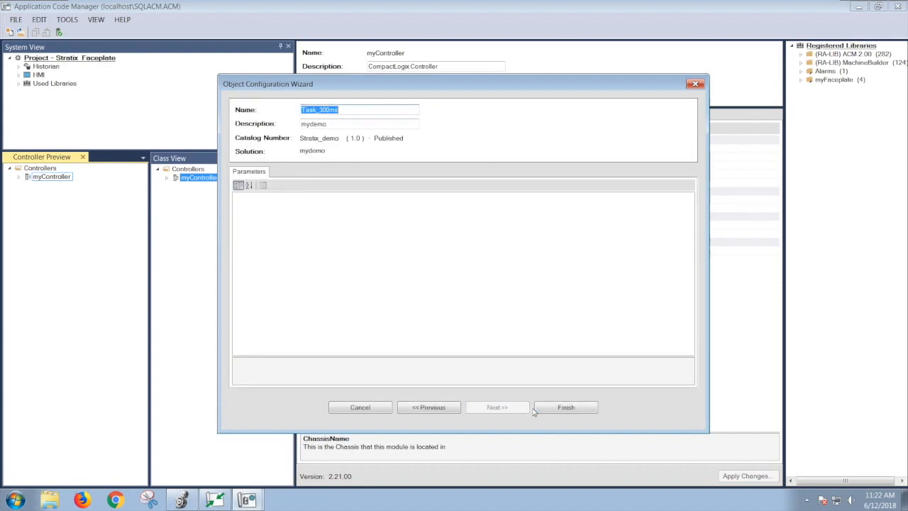
left_click(561, 407)
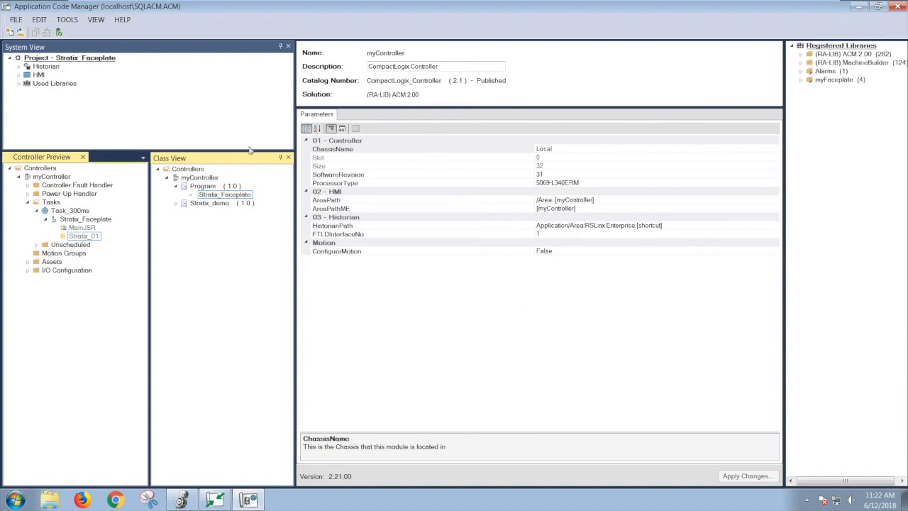
left_click(211, 195)
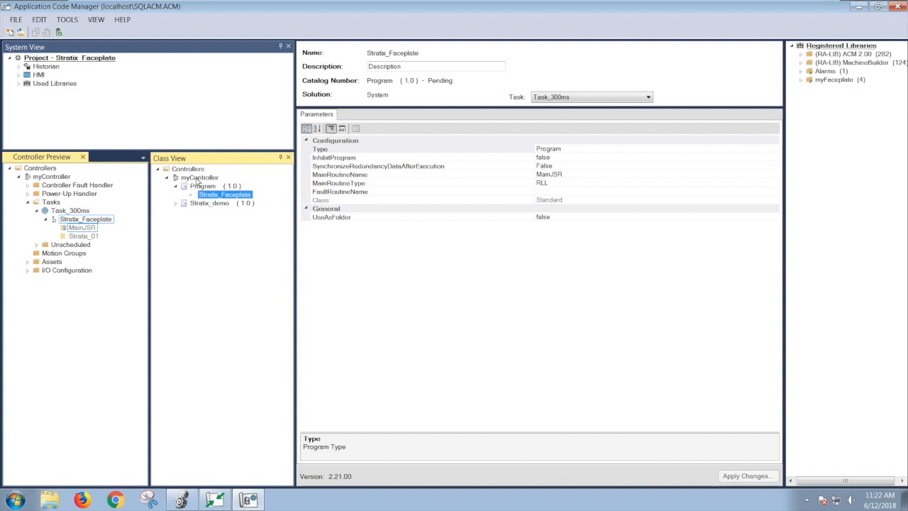
Generate the myController project files (ACD, L5X, log) via Logix Code Generation
right_click(197, 177)
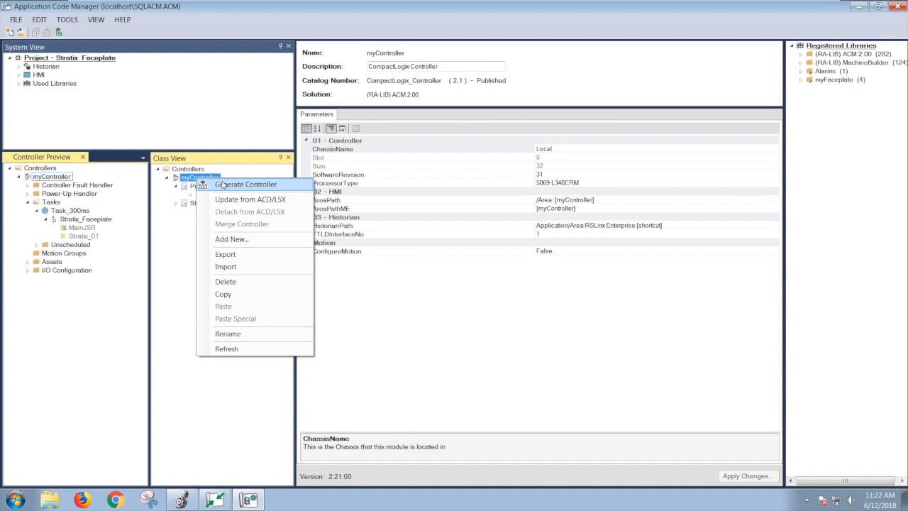
left_click(245, 184)
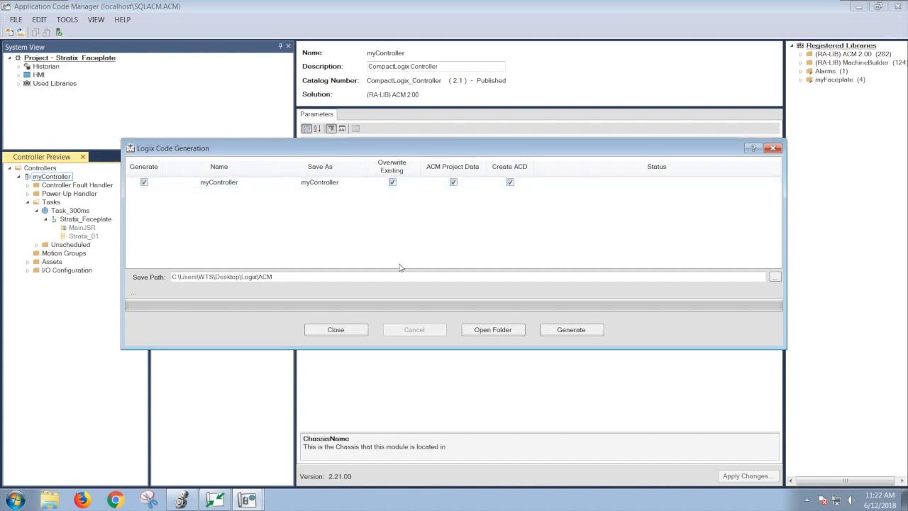
left_click(592, 333)
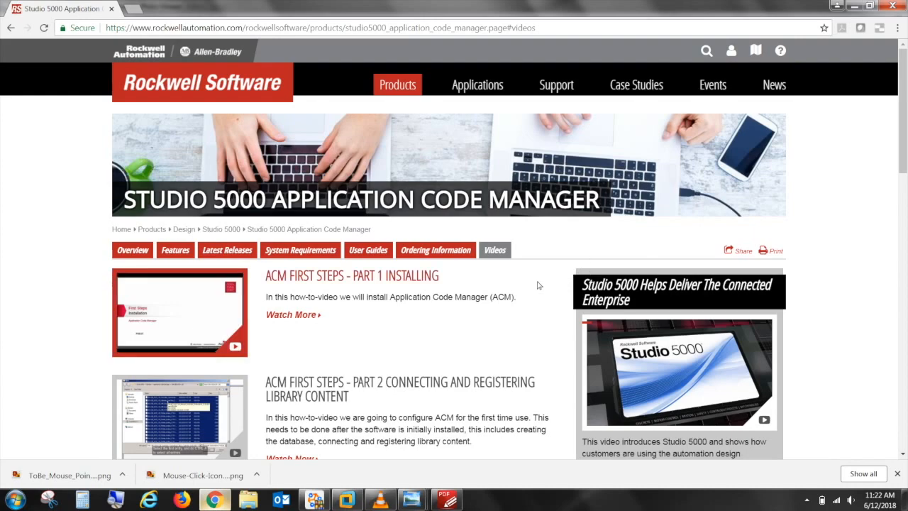
scroll(535, 273, "down", 3)
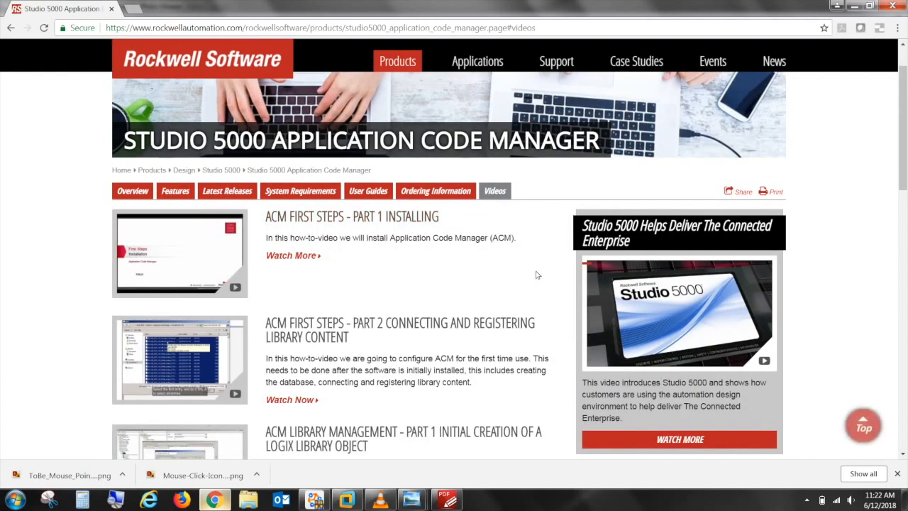
scroll(535, 274, "down", 2)
scroll(536, 274, "down", 2)
scroll(537, 275, "down", 3)
scroll(537, 275, "down", 3)
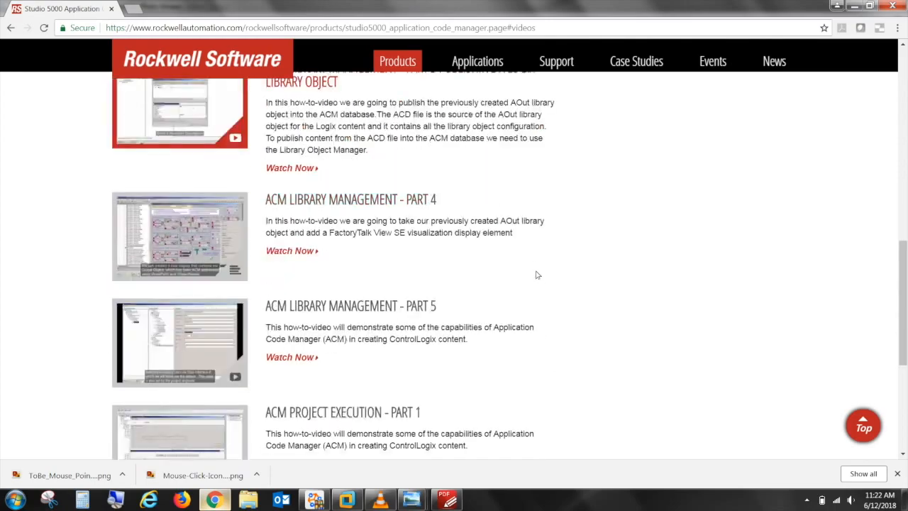